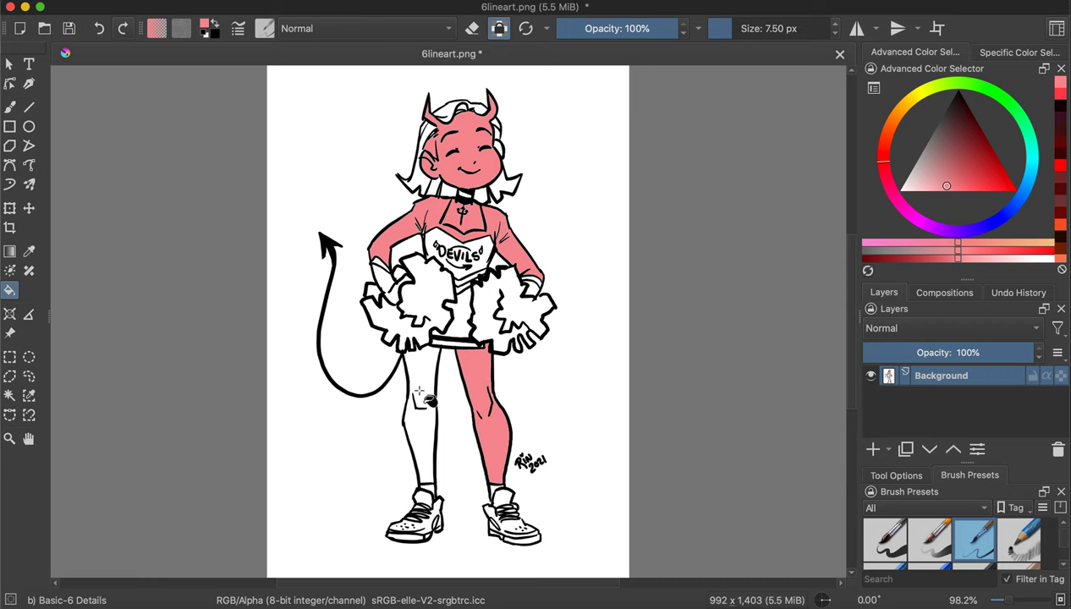
- Fill the sleeves and shoulders of the cheerleader's top with a very dark maroon
{"action": "mouse_move", "coordinate": [939, 190]}
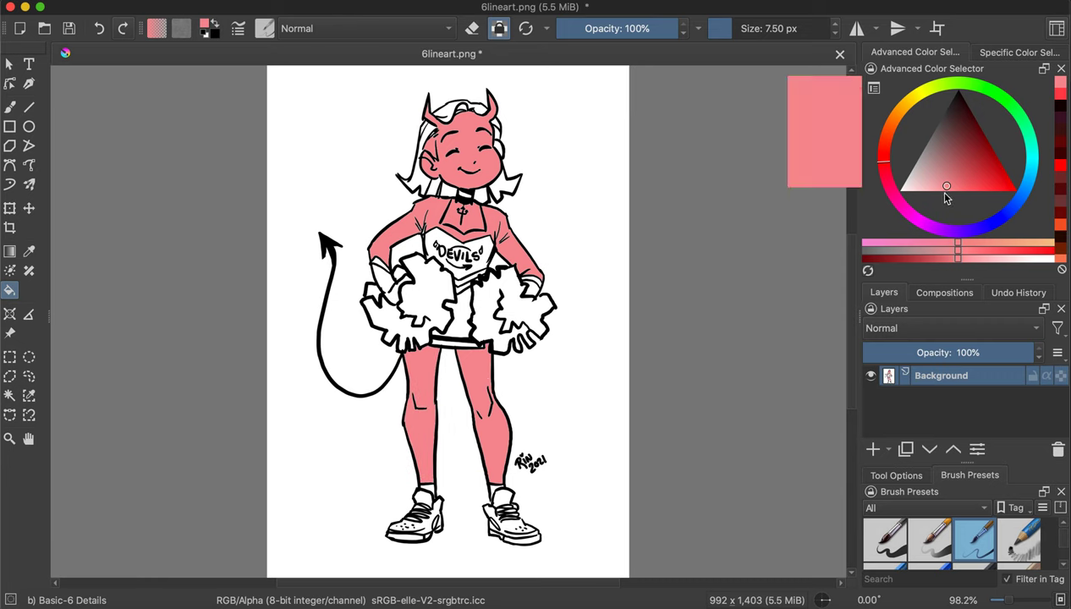
{"action": "left_click", "coordinate": [970, 116]}
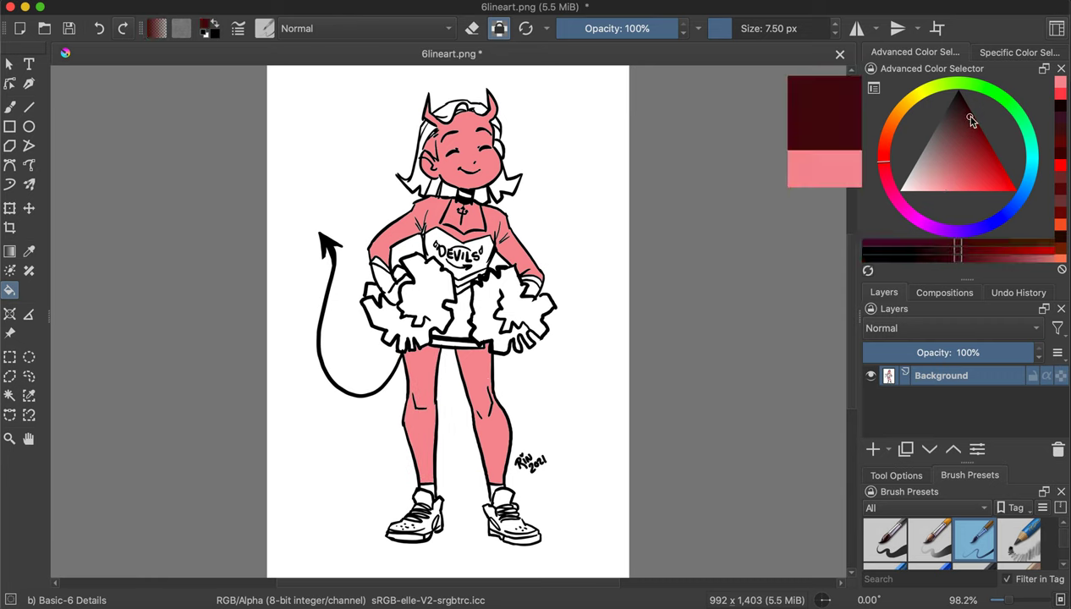
{"action": "left_click", "coordinate": [476, 230]}
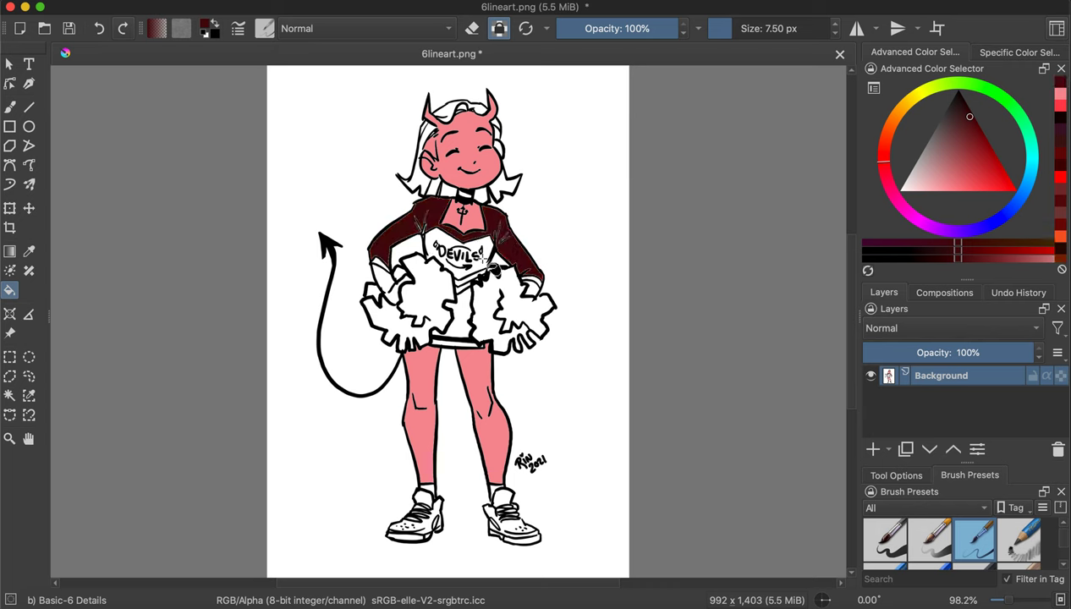
- Fill the bodice and skirt with a medium dark red, and the waist and hem trim with dark maroon
{"action": "left_click_drag", "start_coordinate": [975, 110], "coordinate": [972, 149]}
{"action": "left_click", "coordinate": [480, 242]}
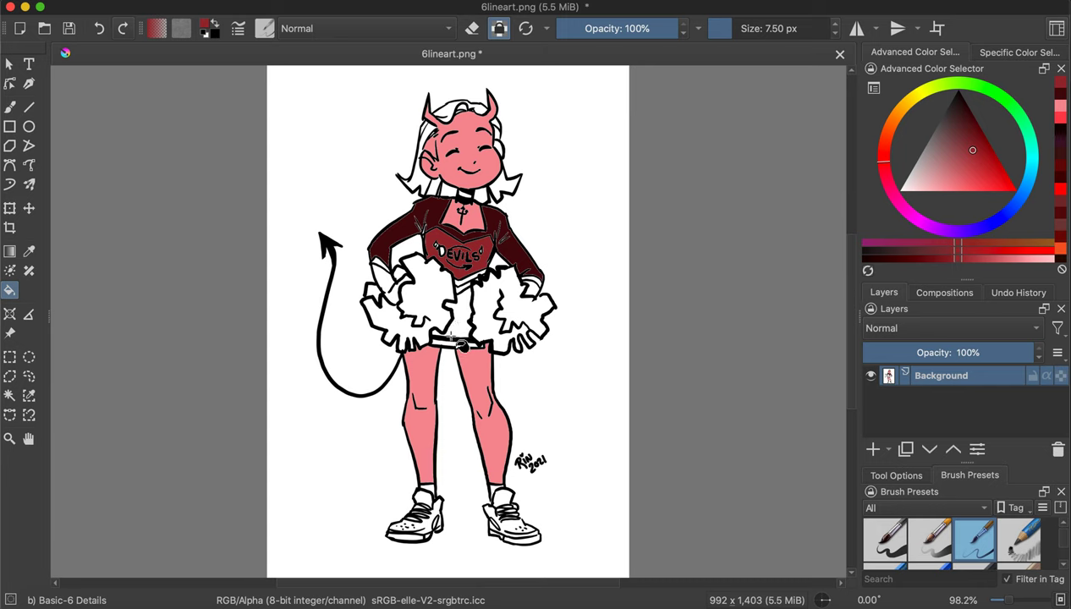
{"action": "left_click", "coordinate": [457, 328]}
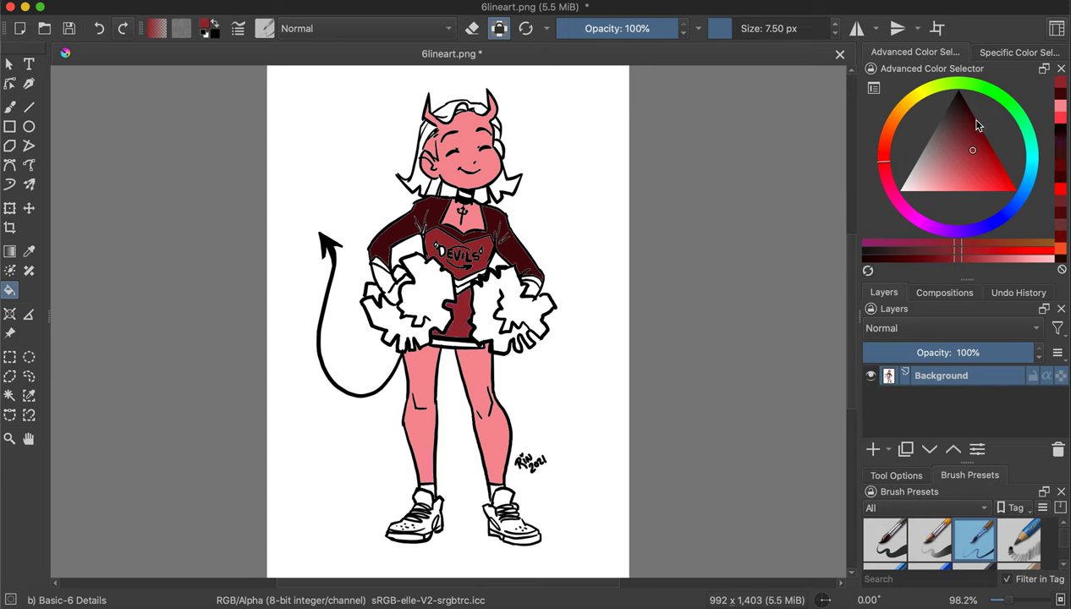
{"action": "left_click", "coordinate": [966, 116]}
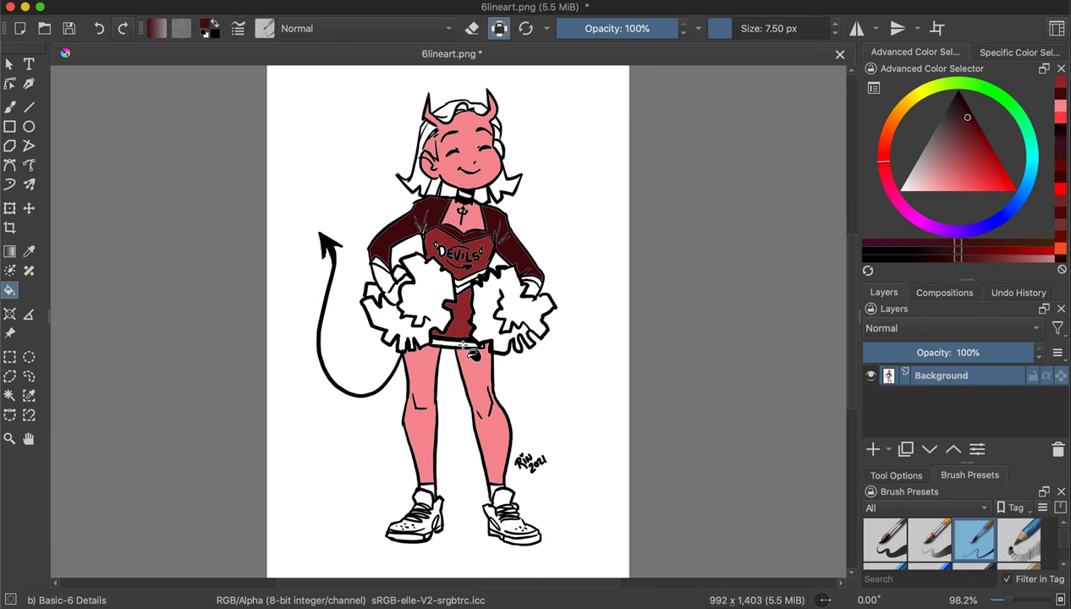
{"action": "left_click", "coordinate": [470, 290]}
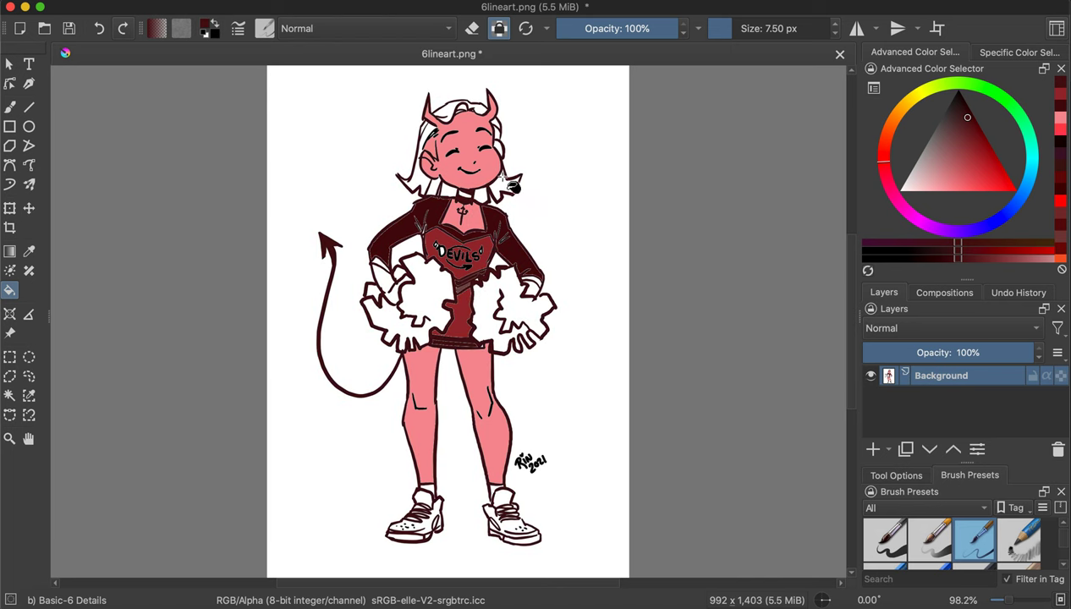
- Fill all the hair sections around the face and neck with a near-black brown
{"action": "mouse_move", "coordinate": [969, 117]}
{"action": "left_click_drag", "start_coordinate": [969, 117], "coordinate": [954, 107]}
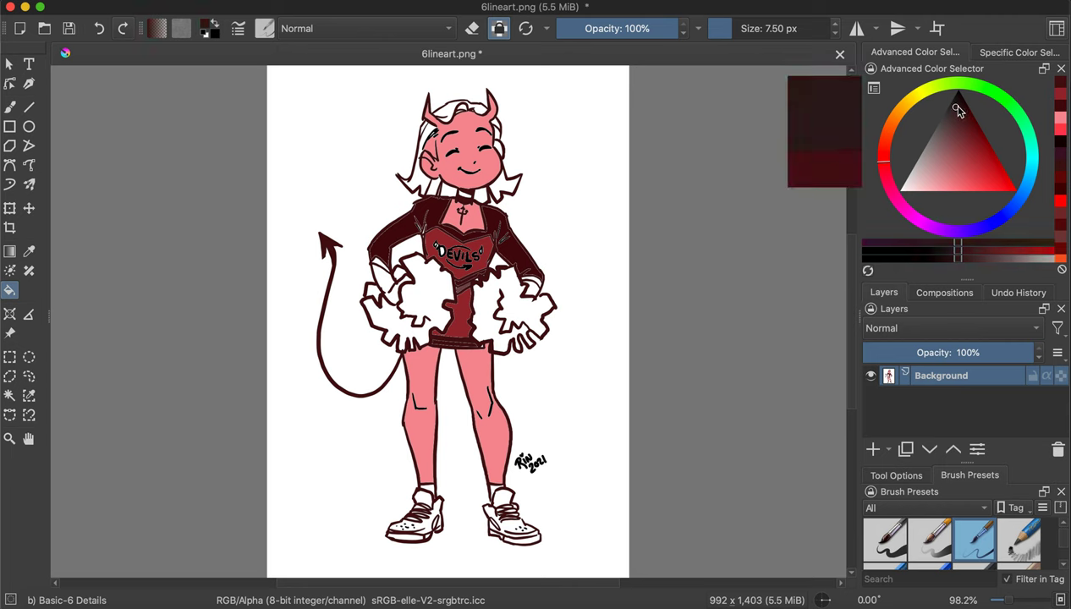
{"action": "left_click", "coordinate": [460, 117]}
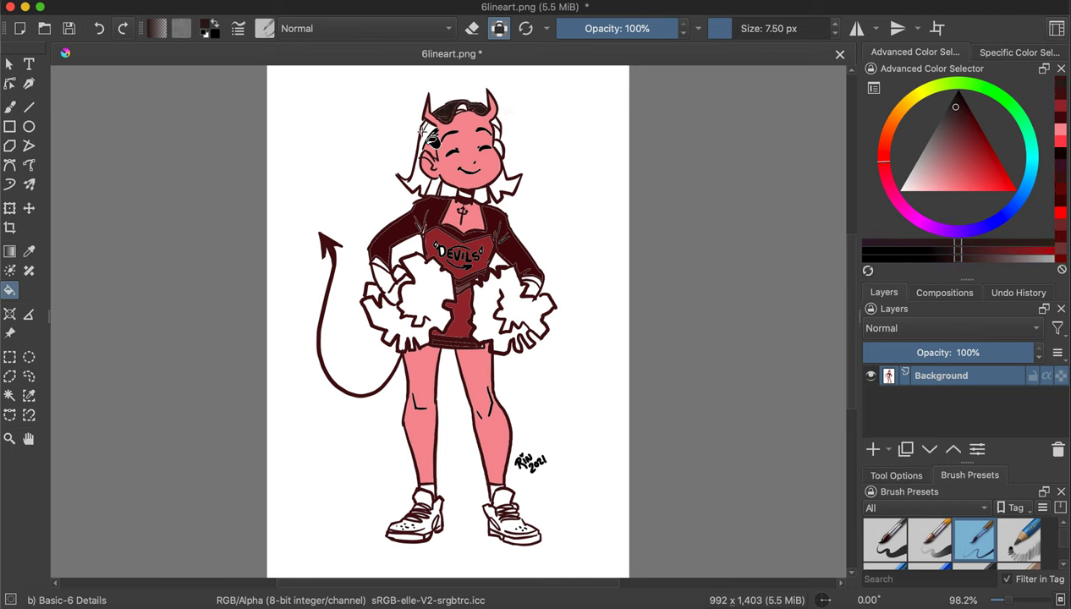
{"action": "left_click", "coordinate": [428, 132]}
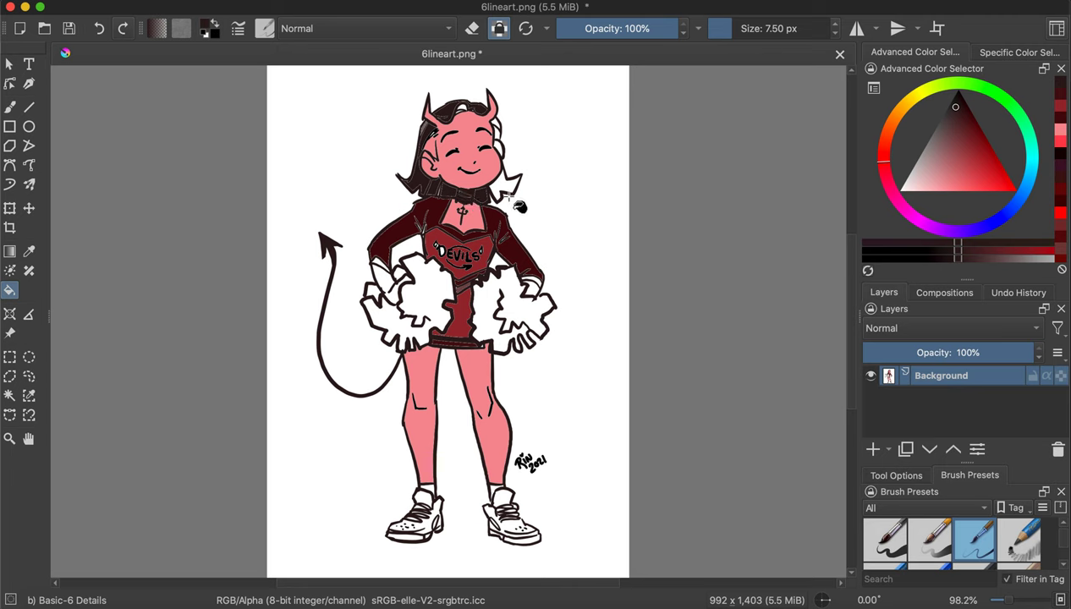
{"action": "left_click", "coordinate": [500, 187]}
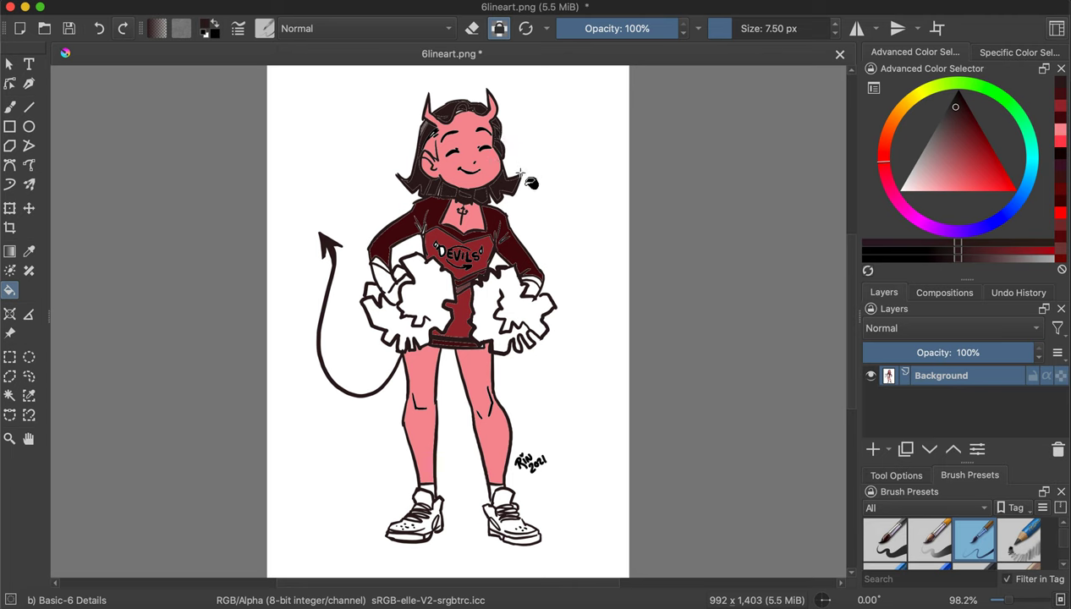
- Fill both pompoms and the glove area beside the left pompom with deep crimson red
{"action": "mouse_move", "coordinate": [956, 111]}
{"action": "left_mouse_down"}
{"action": "mouse_move", "coordinate": [994, 164]}
{"action": "mouse_move", "coordinate": [933, 115]}
{"action": "mouse_move", "coordinate": [978, 183]}
{"action": "mouse_move", "coordinate": [1022, 192]}
{"action": "mouse_move", "coordinate": [986, 148]}
{"action": "mouse_move", "coordinate": [1001, 180]}
{"action": "mouse_move", "coordinate": [981, 158]}
{"action": "mouse_move", "coordinate": [996, 156]}
{"action": "left_mouse_up"}
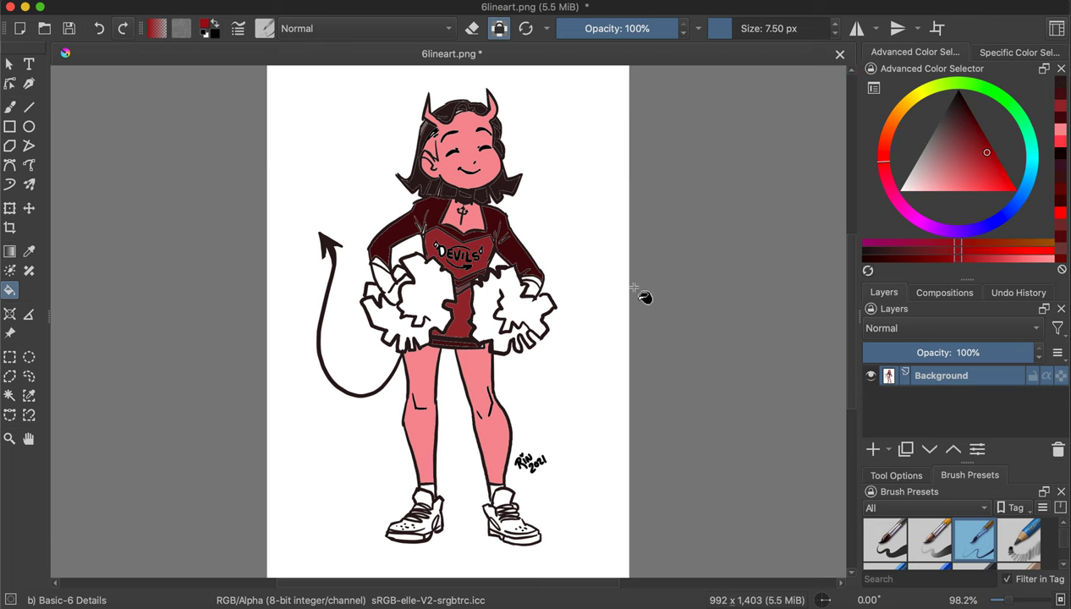
{"action": "left_click", "coordinate": [523, 310]}
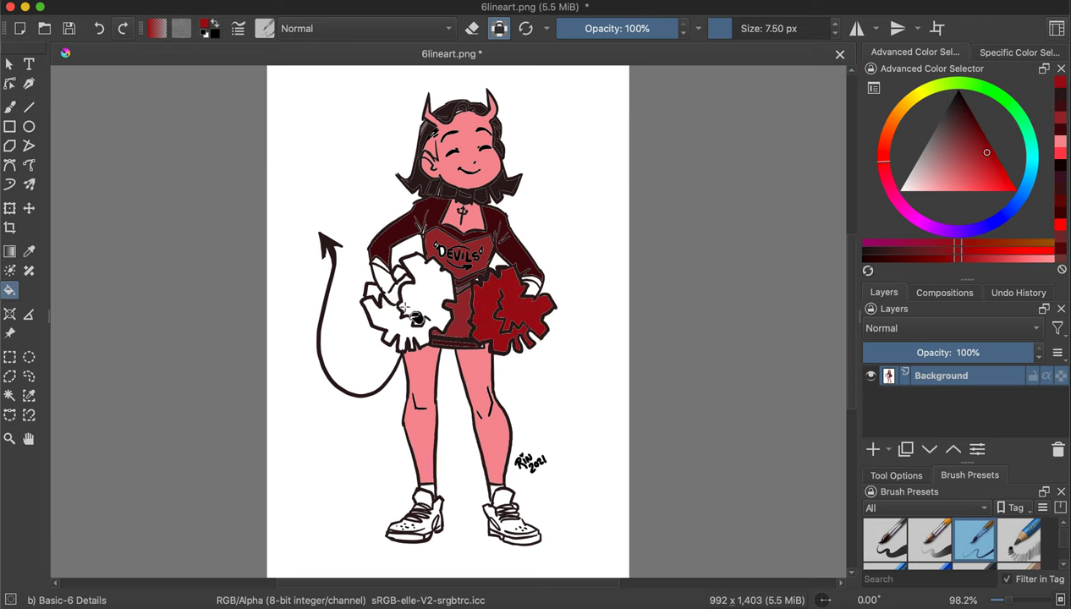
{"action": "left_click", "coordinate": [391, 295]}
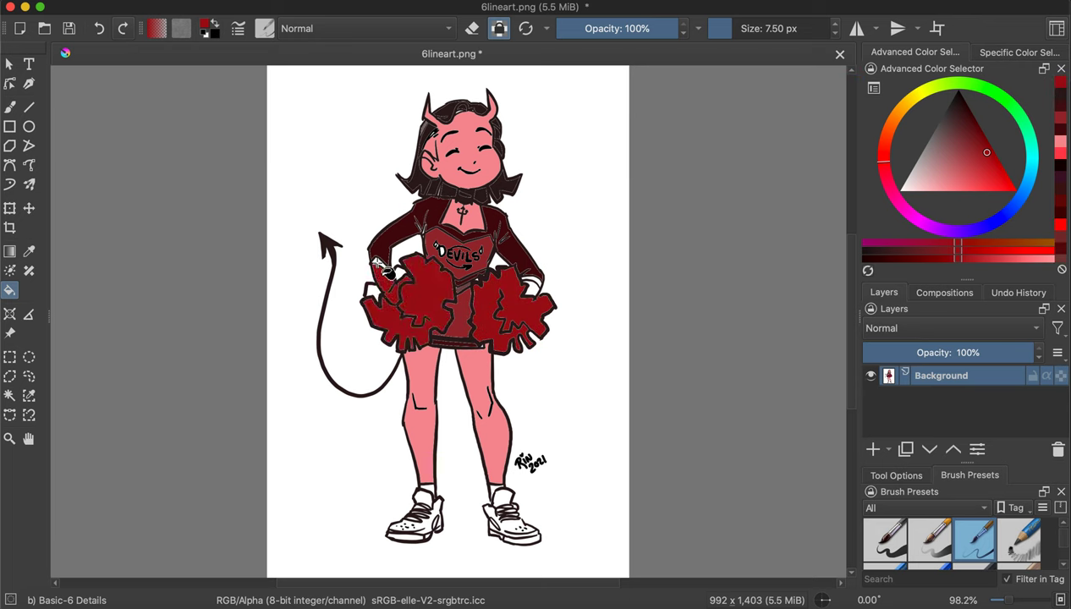
{"action": "left_click", "coordinate": [371, 291]}
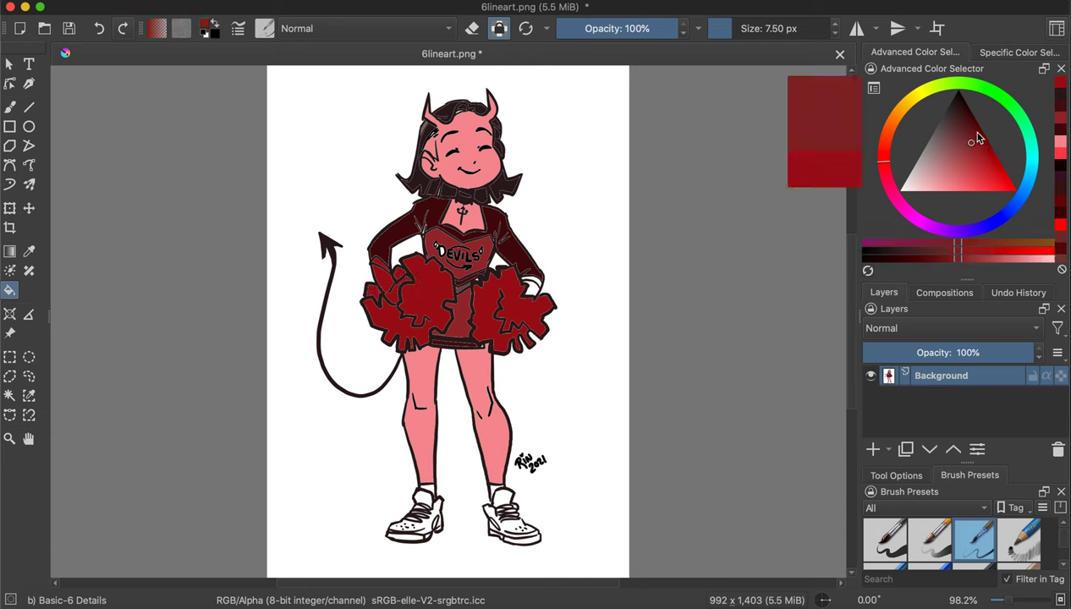
- Fill both shoes, their soles and the socks with dark red, undoing the stray fill that recolours the outlines
{"action": "left_click", "coordinate": [976, 133]}
{"action": "left_click", "coordinate": [511, 529]}
{"action": "left_click", "coordinate": [504, 509]}
{"action": "left_click", "coordinate": [498, 494]}
{"action": "left_click", "coordinate": [415, 531]}
{"action": "left_click", "coordinate": [406, 513]}
{"action": "left_click", "coordinate": [432, 506]}
{"action": "left_click", "coordinate": [418, 495]}
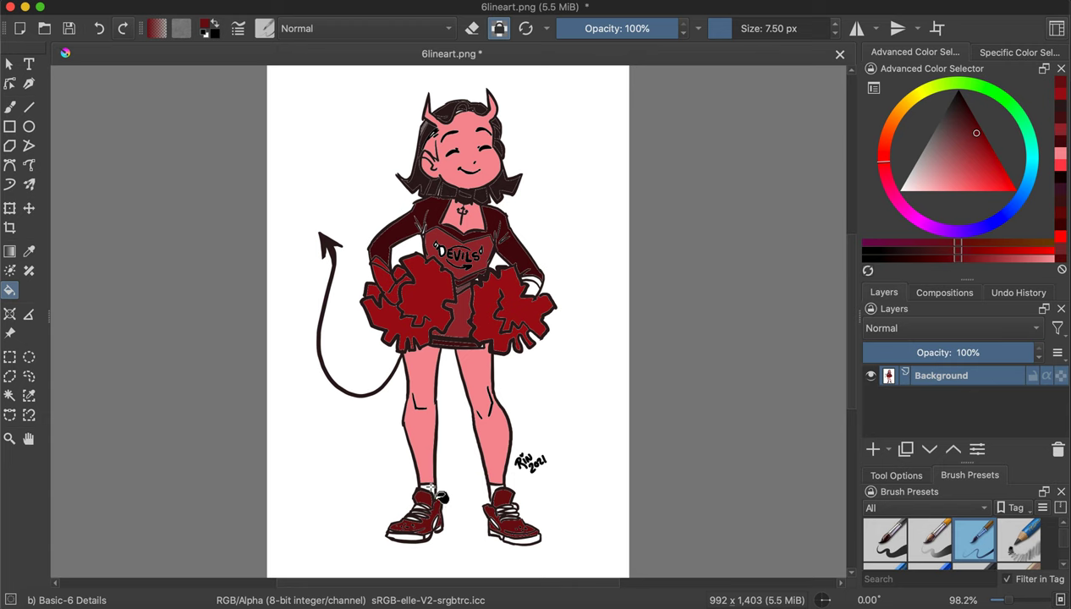
{"action": "left_click", "coordinate": [410, 538]}
{"action": "left_click", "coordinate": [520, 540]}
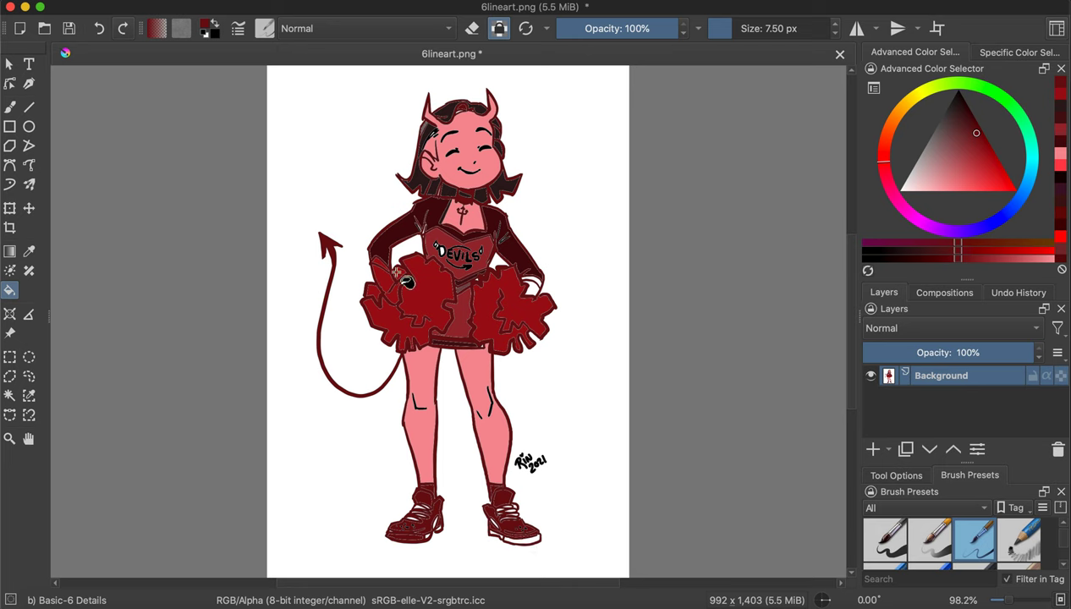
{"action": "left_click", "coordinate": [97, 29]}
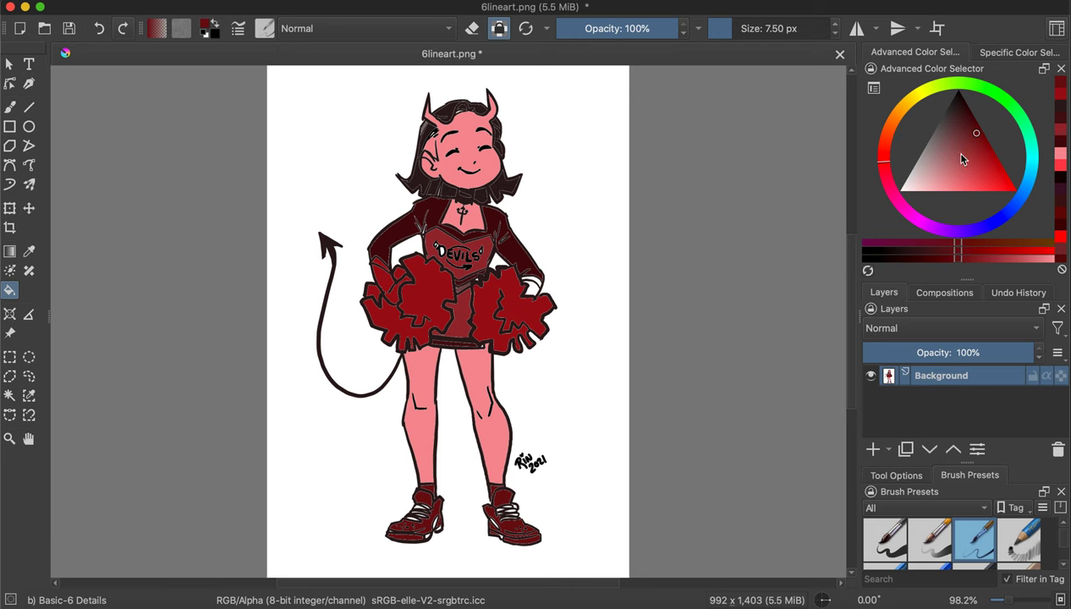
- Try filling the white background with black, deep red and dark maroon in turn
{"action": "mouse_move", "coordinate": [975, 137]}
{"action": "left_mouse_down"}
{"action": "mouse_move", "coordinate": [937, 170]}
{"action": "mouse_move", "coordinate": [955, 145]}
{"action": "mouse_move", "coordinate": [1005, 197]}
{"action": "mouse_move", "coordinate": [960, 184]}
{"action": "mouse_move", "coordinate": [986, 174]}
{"action": "mouse_move", "coordinate": [967, 136]}
{"action": "mouse_move", "coordinate": [1002, 177]}
{"action": "mouse_move", "coordinate": [984, 201]}
{"action": "mouse_move", "coordinate": [998, 160]}
{"action": "mouse_move", "coordinate": [959, 93]}
{"action": "left_mouse_up"}
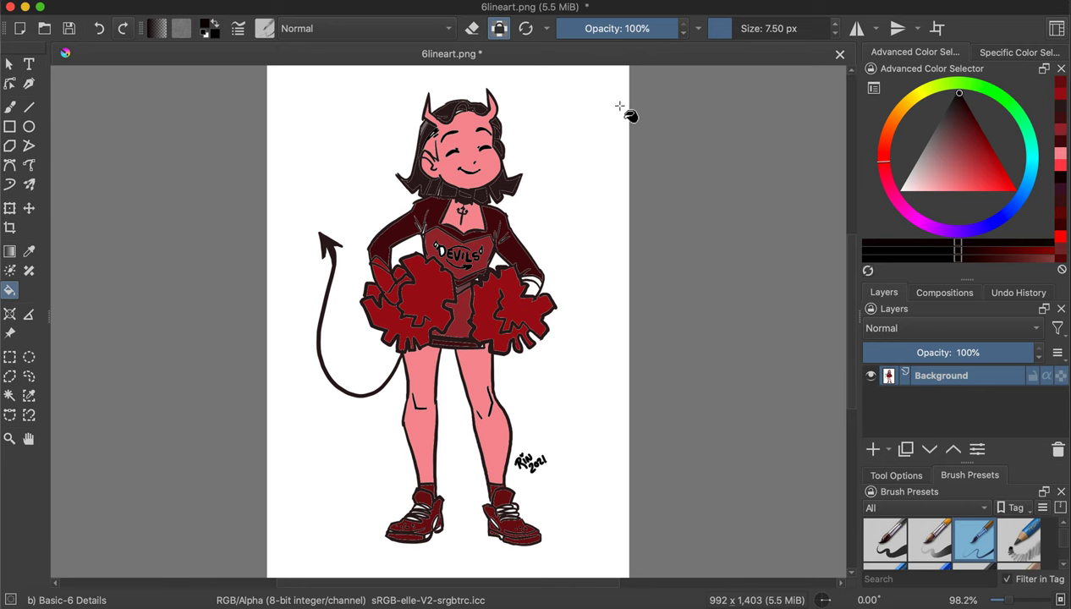
{"action": "left_click", "coordinate": [620, 107]}
{"action": "mouse_move", "coordinate": [961, 96]}
{"action": "left_mouse_down"}
{"action": "mouse_move", "coordinate": [921, 193]}
{"action": "mouse_move", "coordinate": [1038, 200]}
{"action": "left_mouse_up"}
{"action": "left_click_drag", "start_coordinate": [988, 158], "coordinate": [986, 153]}
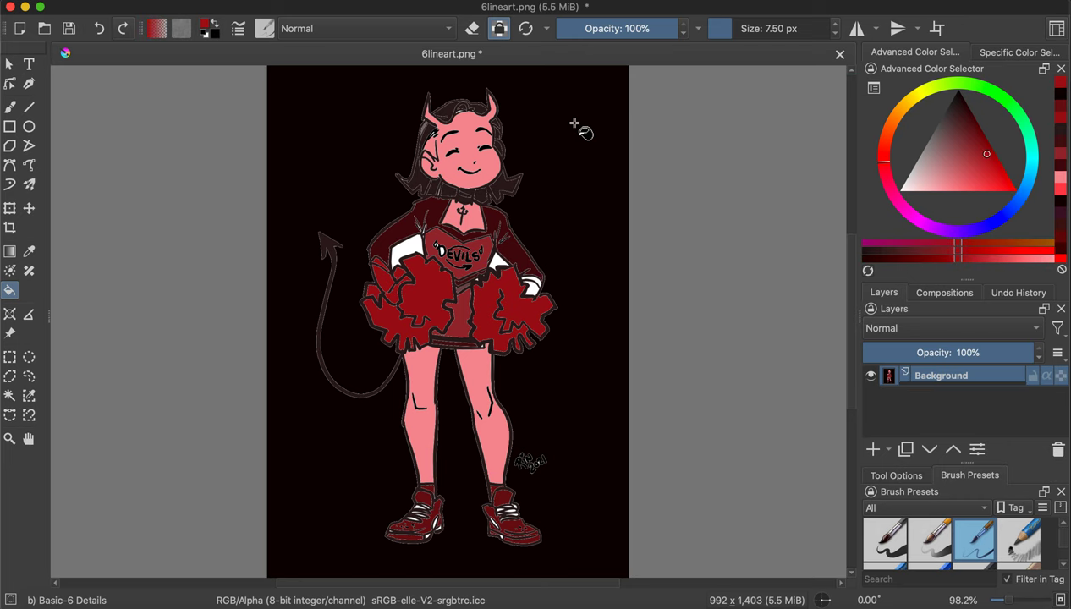
{"action": "left_click", "coordinate": [575, 125]}
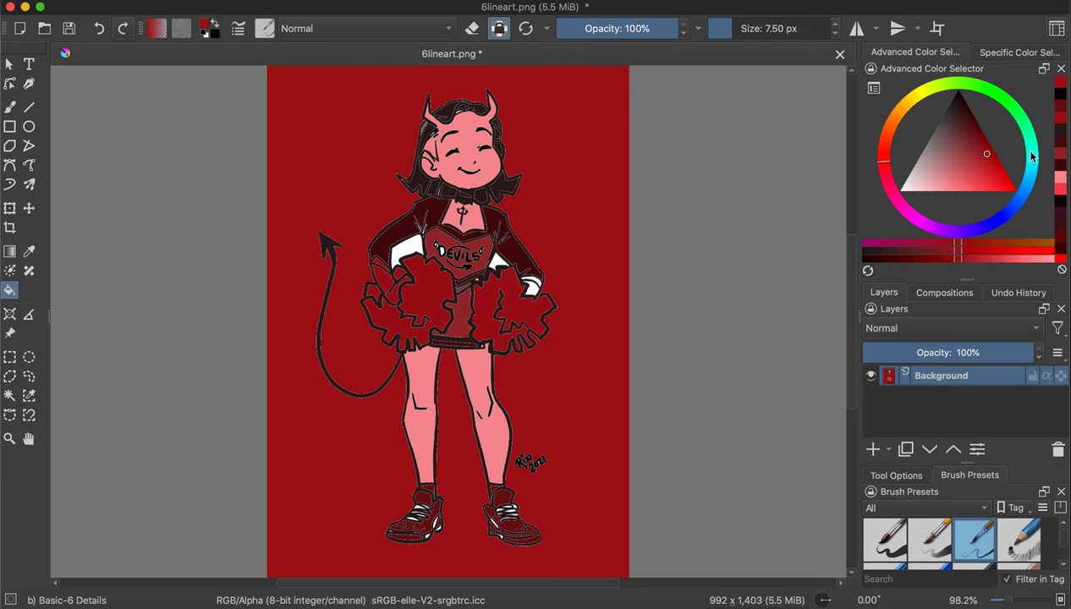
{"action": "left_click", "coordinate": [970, 121]}
{"action": "left_click", "coordinate": [578, 197]}
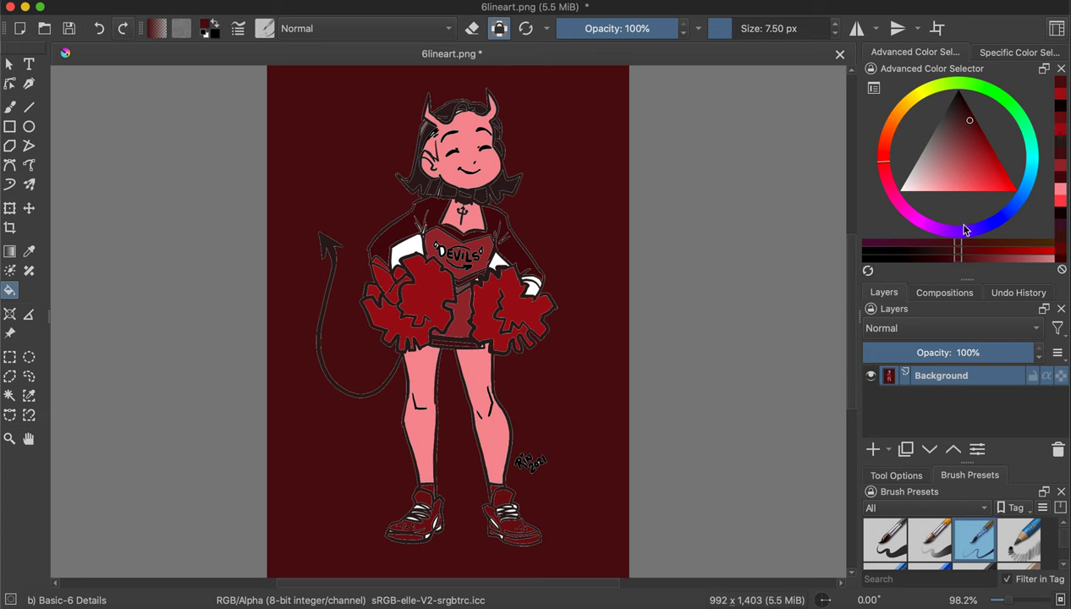
- Fill the background and the gaps between the arms and torso with dark navy blue
{"action": "mouse_move", "coordinate": [961, 216]}
{"action": "left_click", "coordinate": [995, 221]}
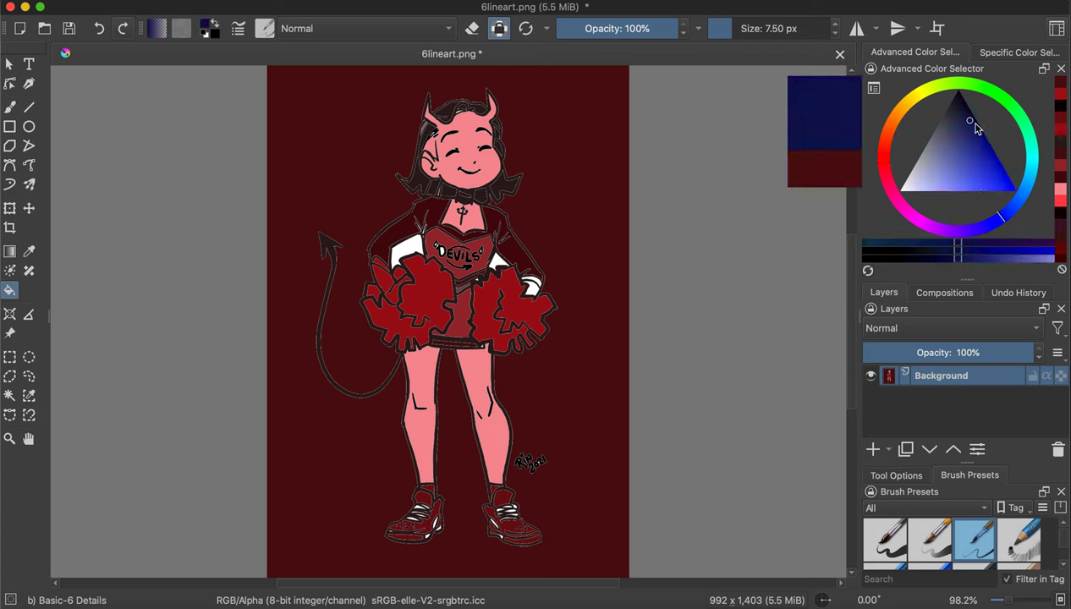
{"action": "left_click", "coordinate": [538, 136]}
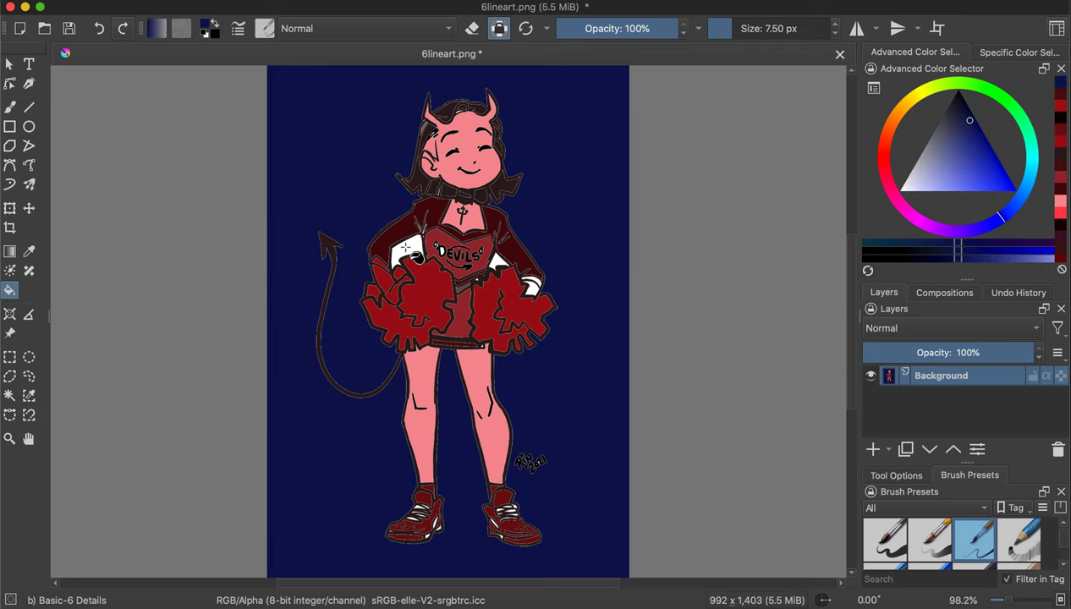
{"action": "left_click", "coordinate": [406, 248]}
{"action": "left_click", "coordinate": [495, 261]}
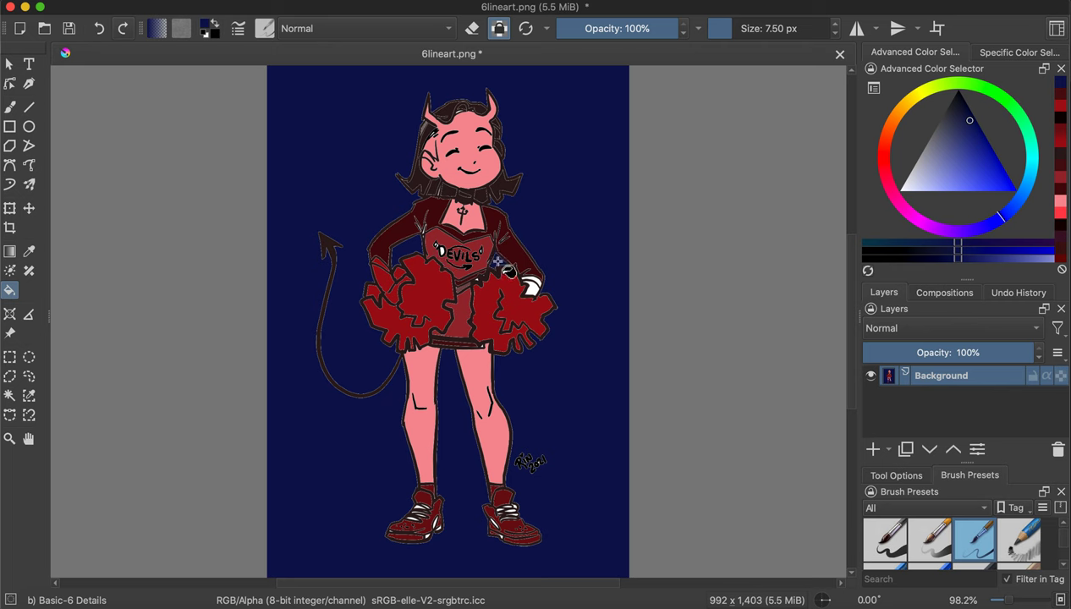
- Fill the remaining white cuff and hand beside the right pompom with dark reddish brown
{"action": "left_click", "coordinate": [884, 140]}
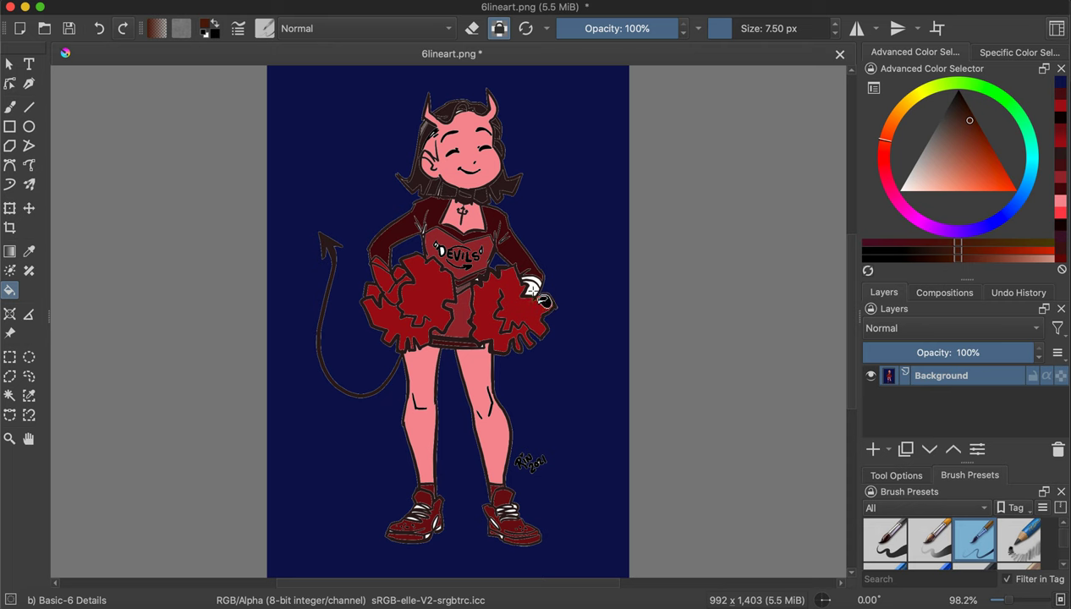
{"action": "left_click", "coordinate": [541, 293]}
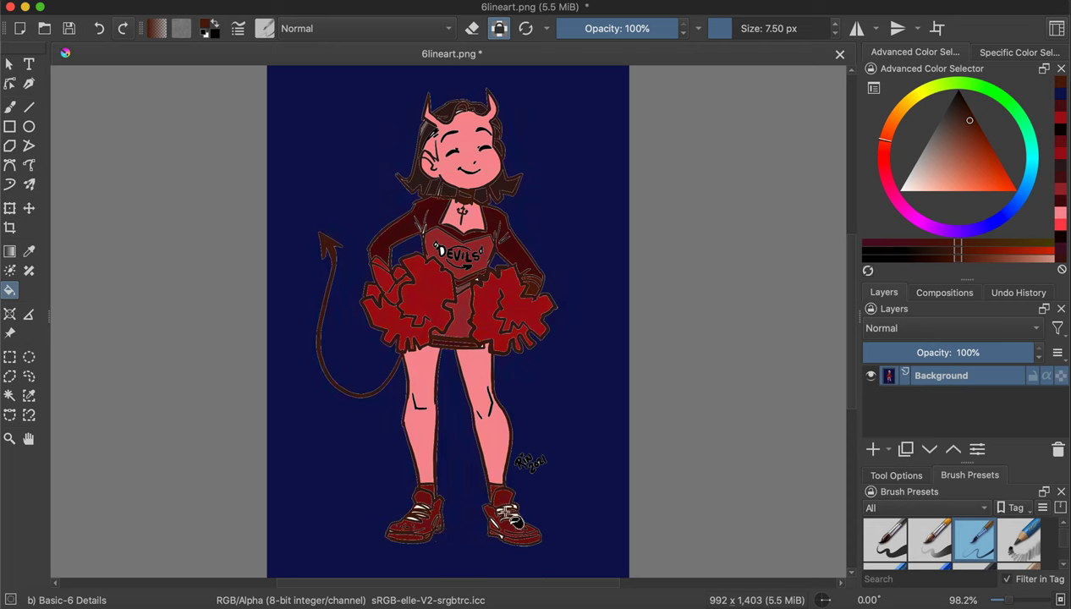
{"action": "key", "text": "ctrl+s"}
- Switch to the Freehand Brush, keeping the current brush preset, and choose a bright orange-red paint colour
{"action": "left_click", "coordinate": [10, 110]}
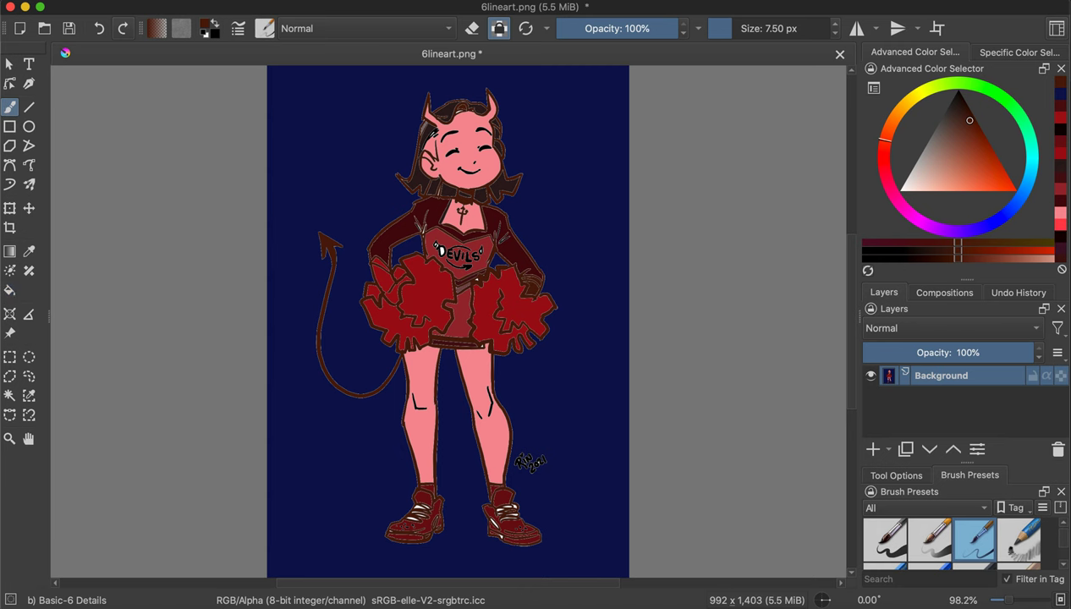
{"action": "left_click", "coordinate": [264, 29]}
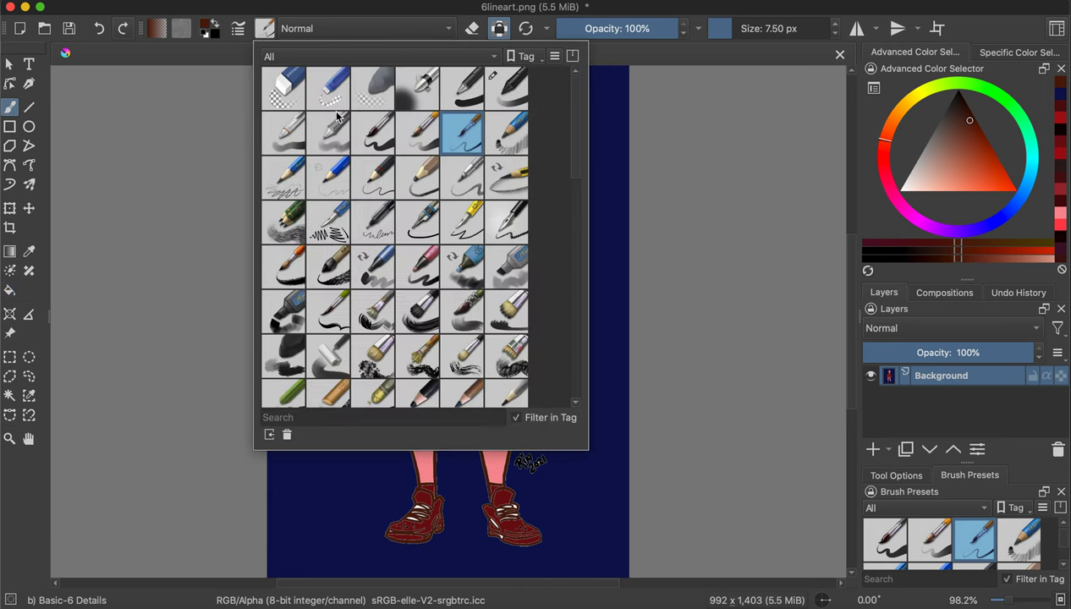
{"action": "key", "text": "Escape"}
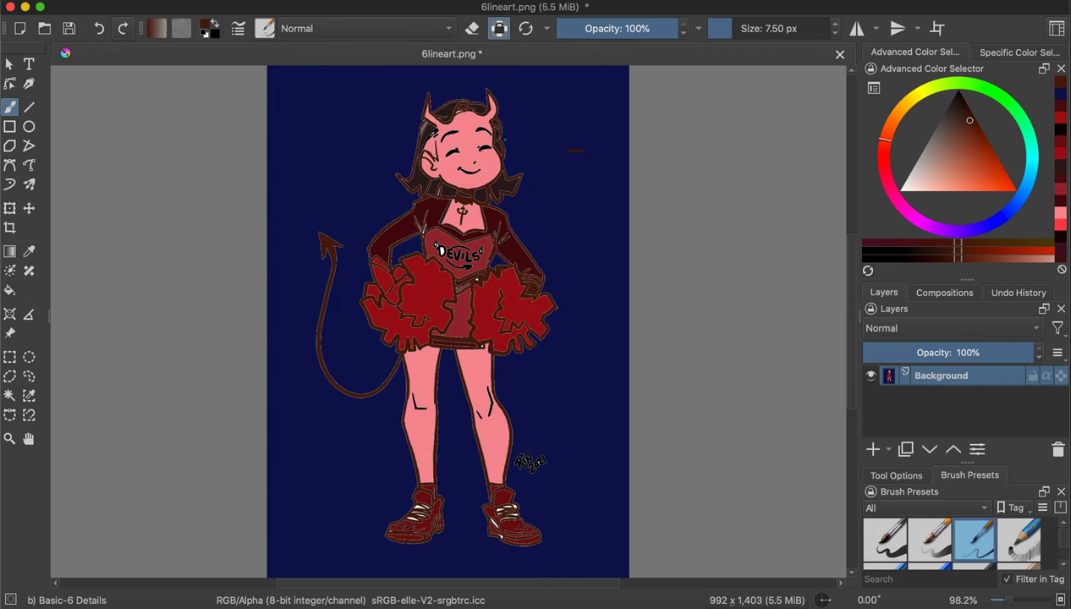
{"action": "left_click_drag", "start_coordinate": [967, 130], "coordinate": [1002, 163]}
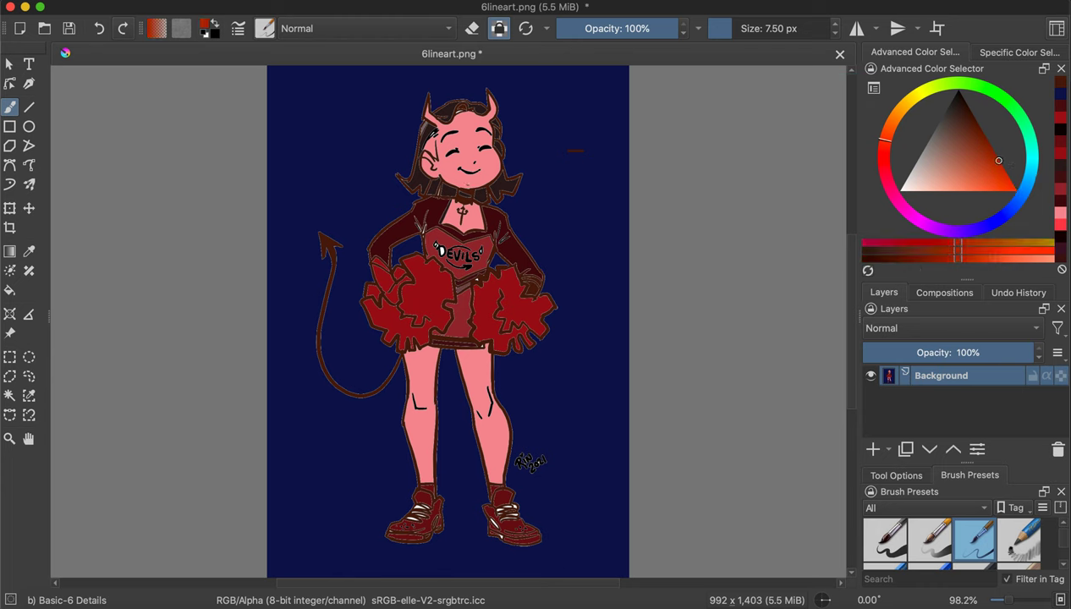